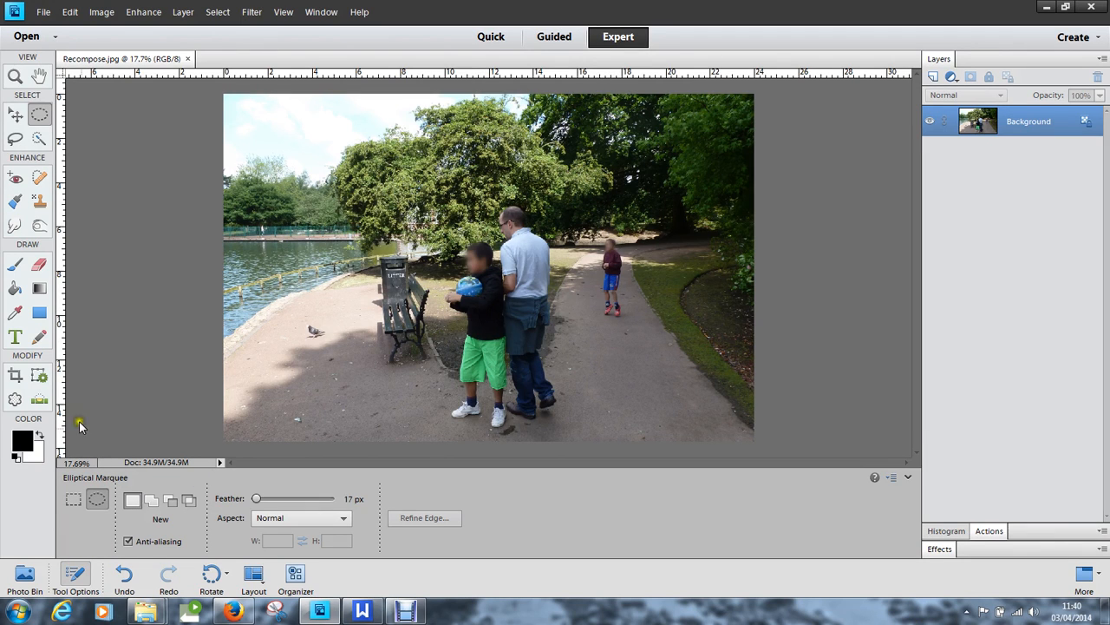
# Start the Recompose tool and mark a vertical strip for removal between the man and the child on the path
pyautogui.click(38, 375)
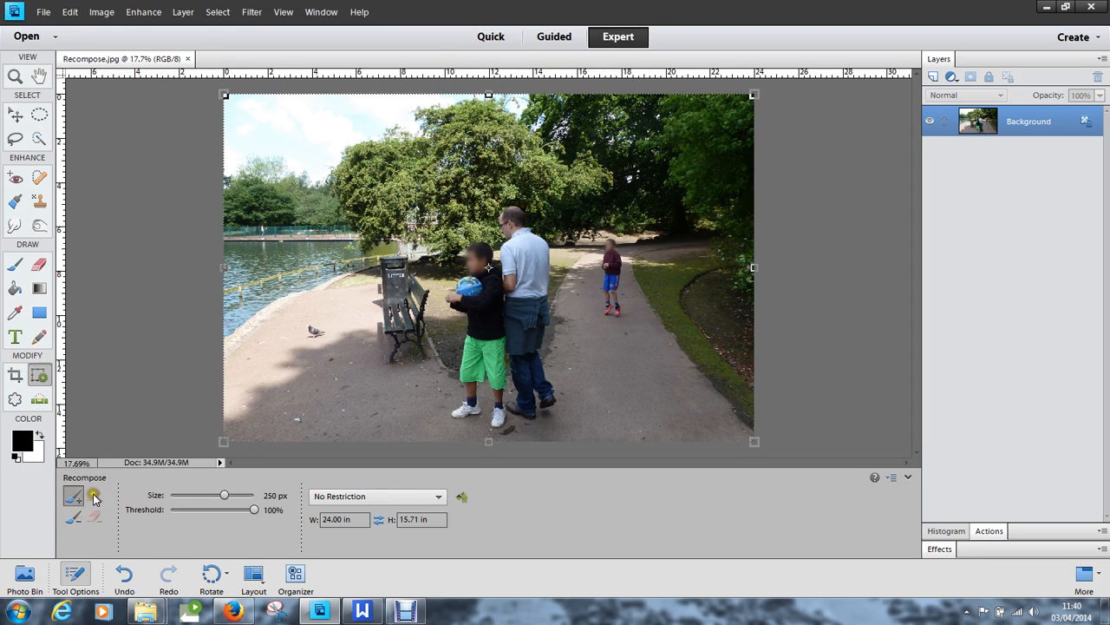
pyautogui.click(73, 517)
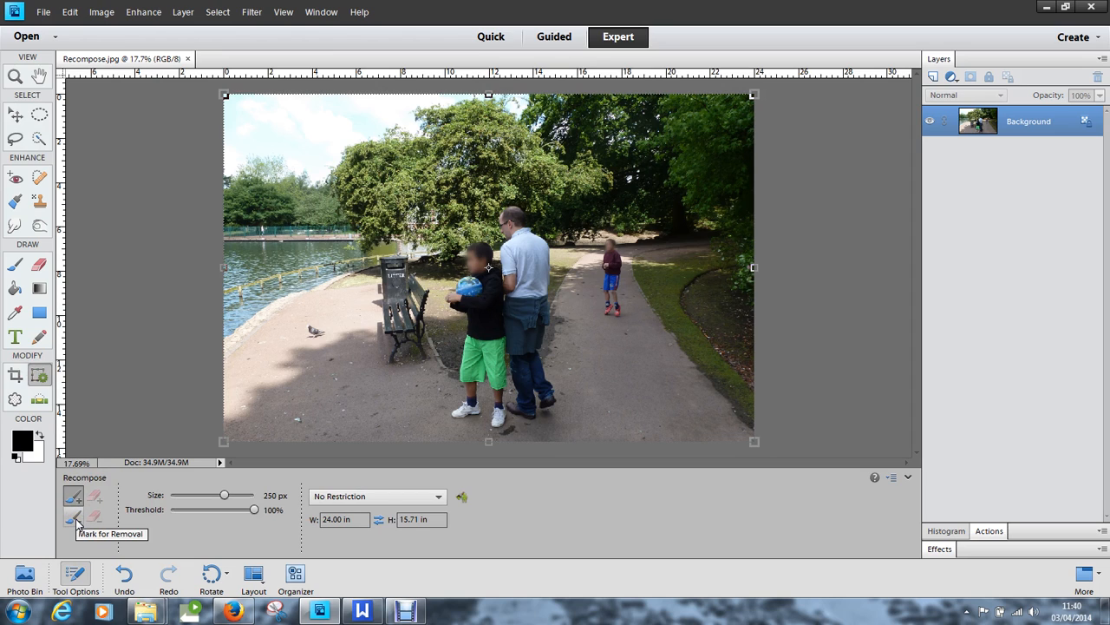
pyautogui.click(75, 518)
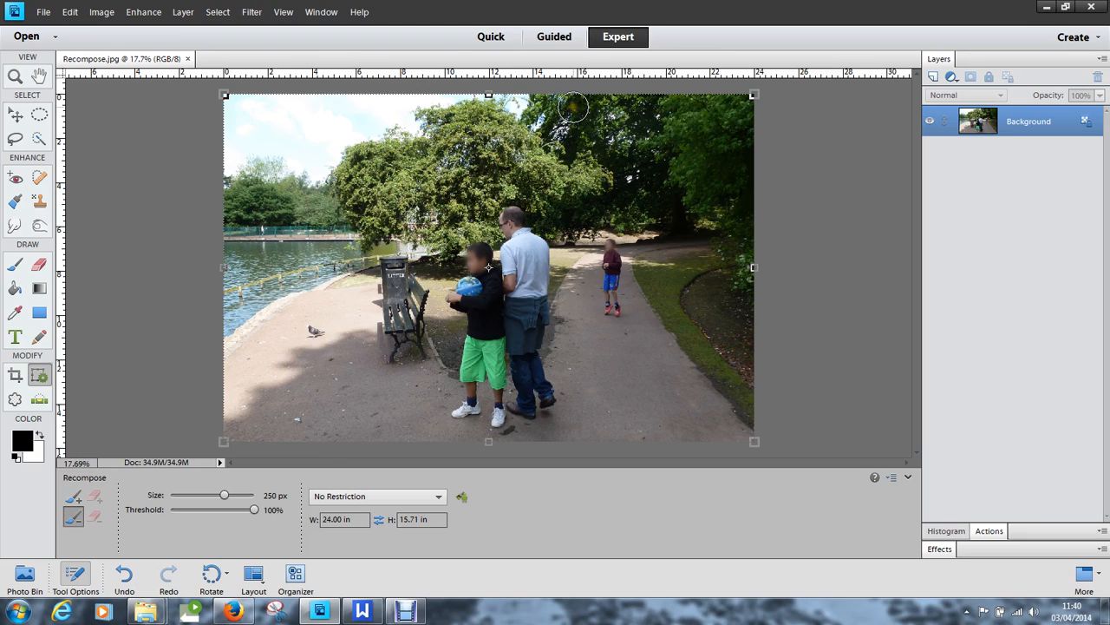
pyautogui.moveTo(570, 111); pyautogui.dragTo(580, 441)
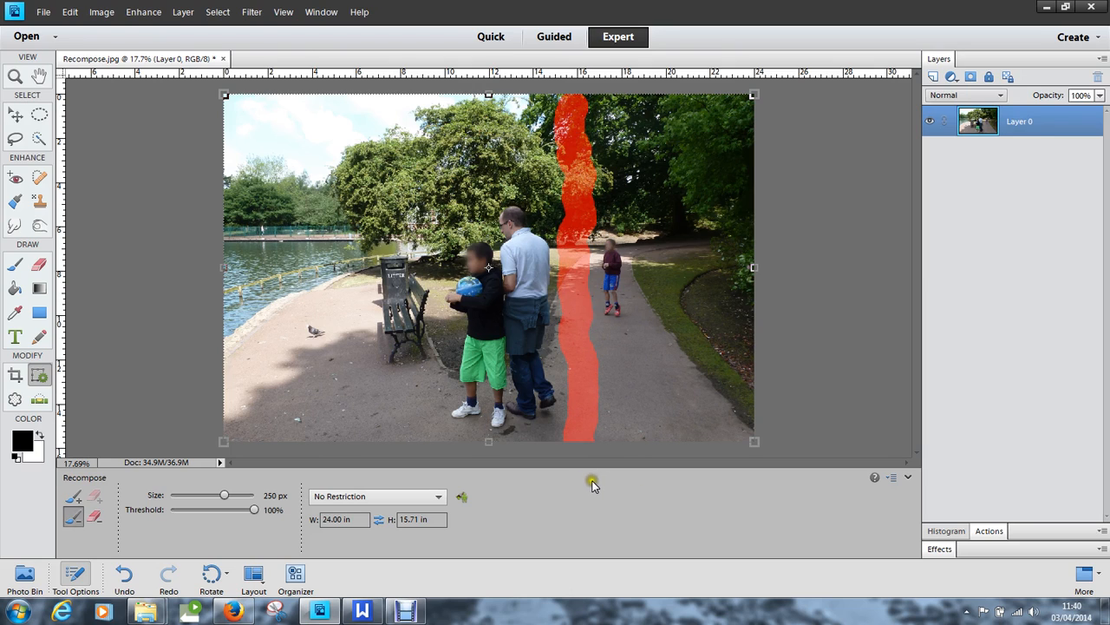
# Mark the bin, the boy, the man and the child on the path for protection
pyautogui.click(73, 496)
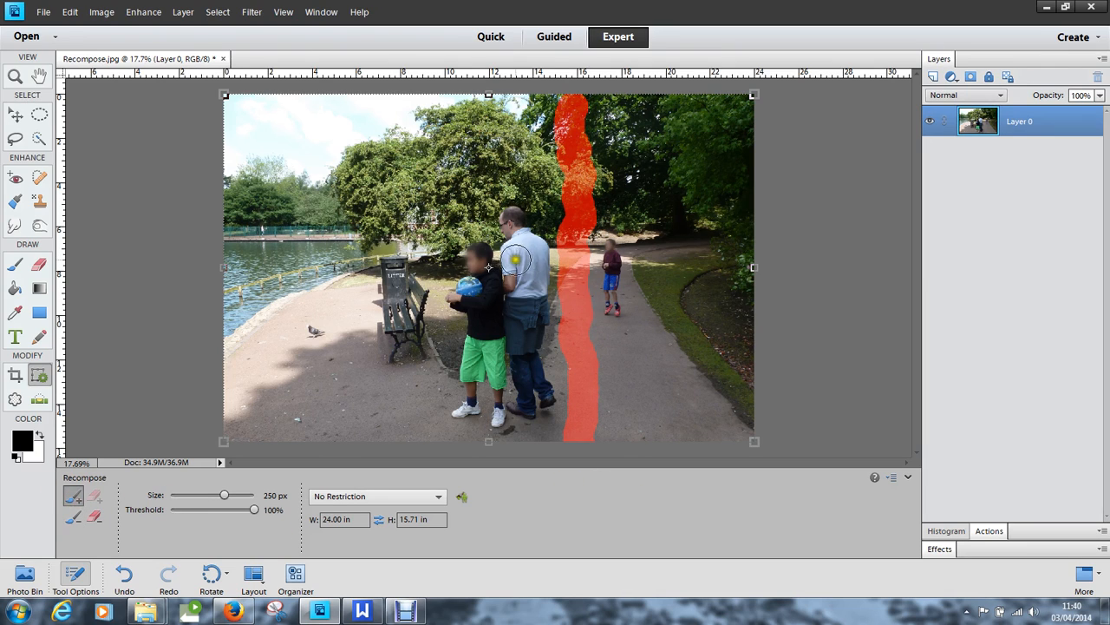
pyautogui.moveTo(538, 264); pyautogui.dragTo(386, 276)
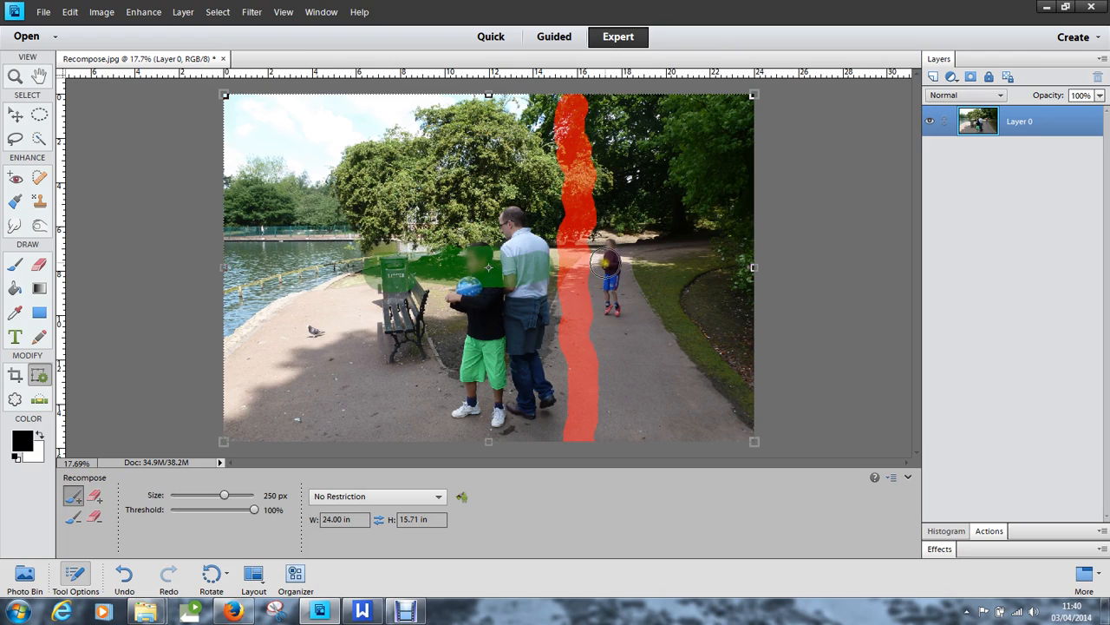
pyautogui.moveTo(610, 263); pyautogui.dragTo(664, 262)
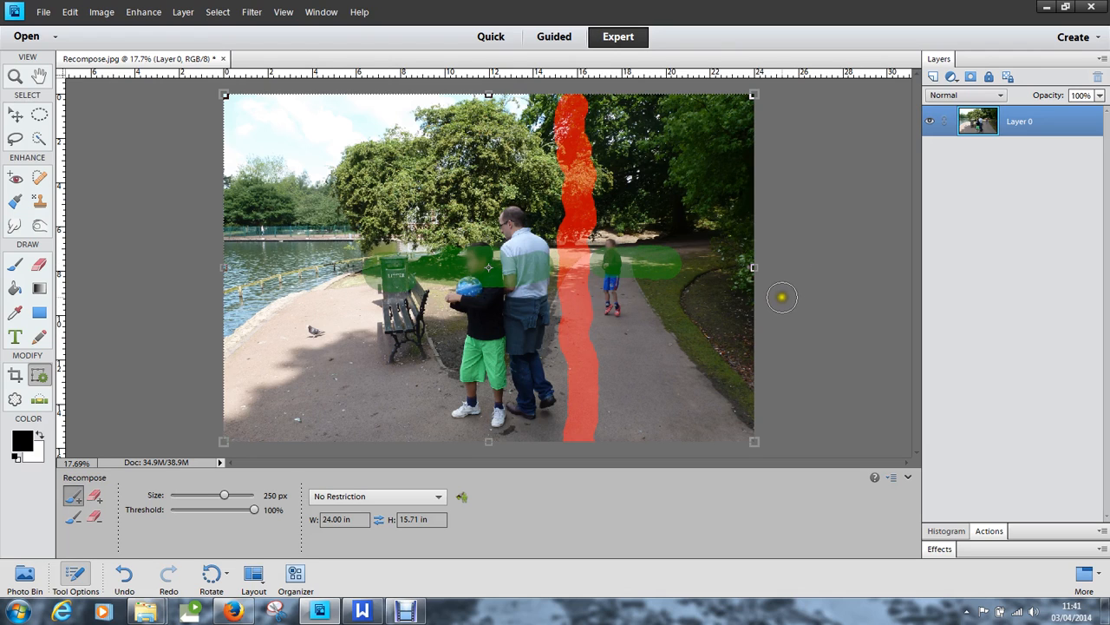
# Try to recompose the park photo to a width of 22.21 in from its right edge
pyautogui.moveTo(776, 290); pyautogui.dragTo(734, 268)
pyautogui.moveTo(751, 268); pyautogui.dragTo(712, 268)
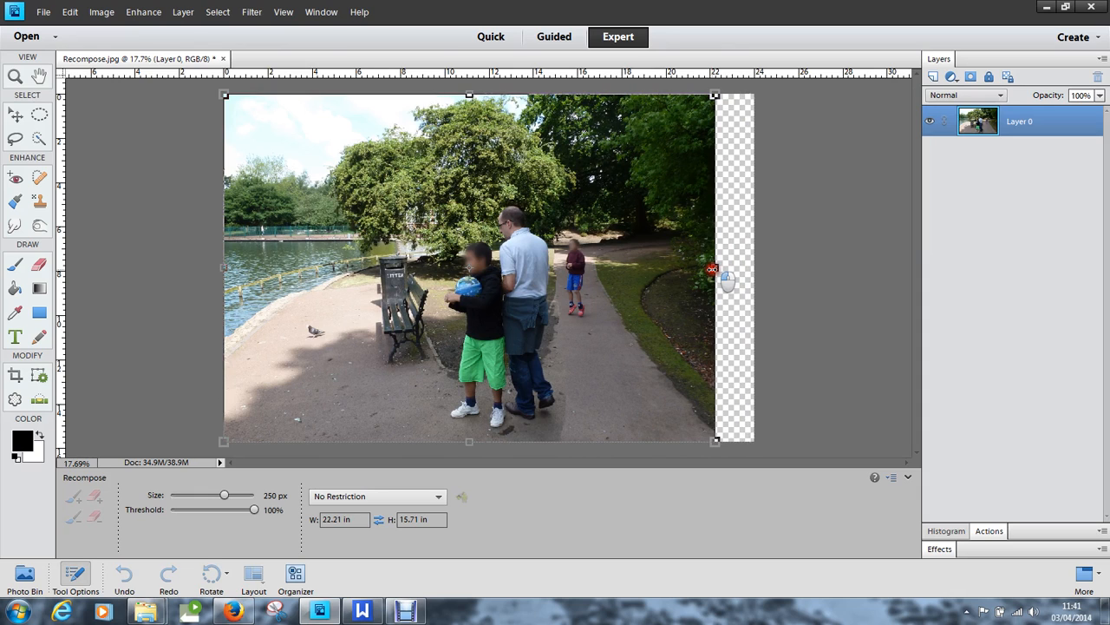
pyautogui.moveTo(712, 270); pyautogui.dragTo(711, 271)
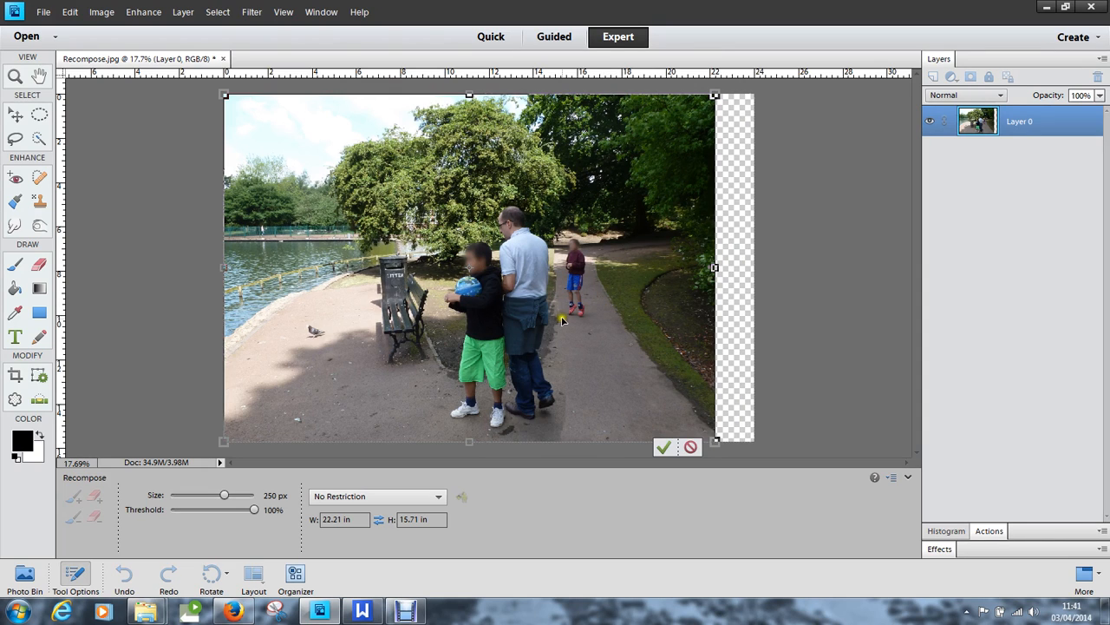
pyautogui.click(664, 447)
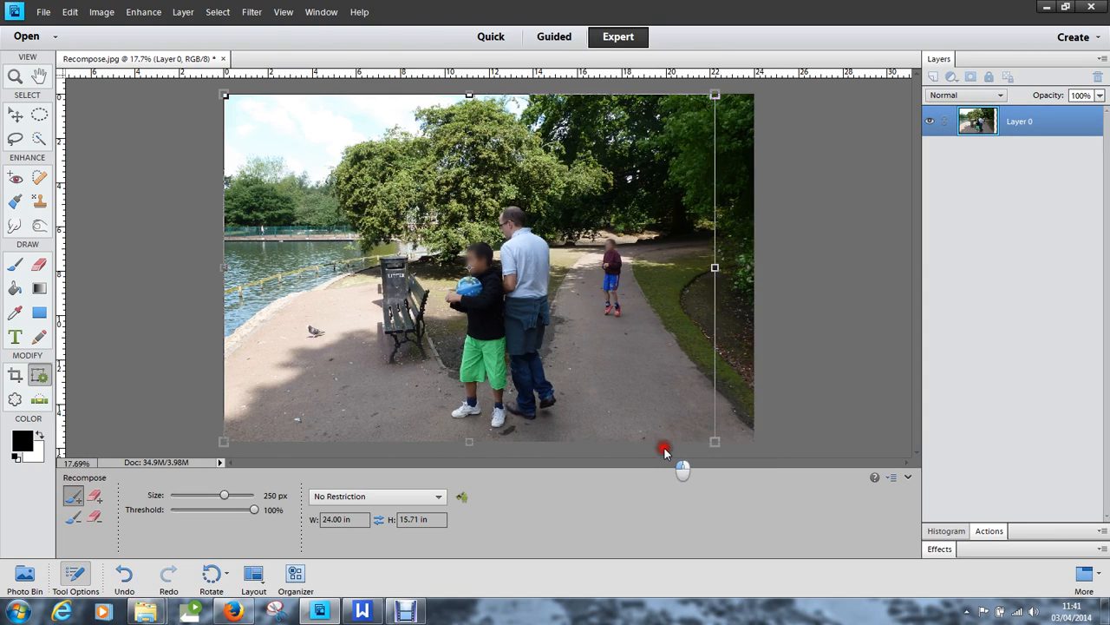
pyautogui.click(663, 447)
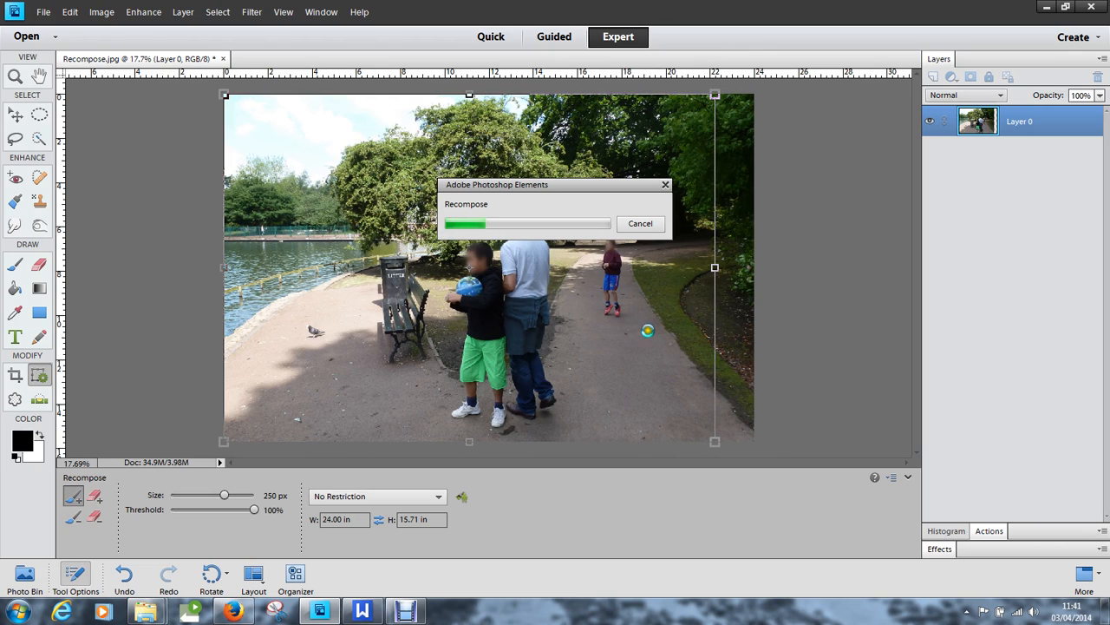
pyautogui.click(640, 225)
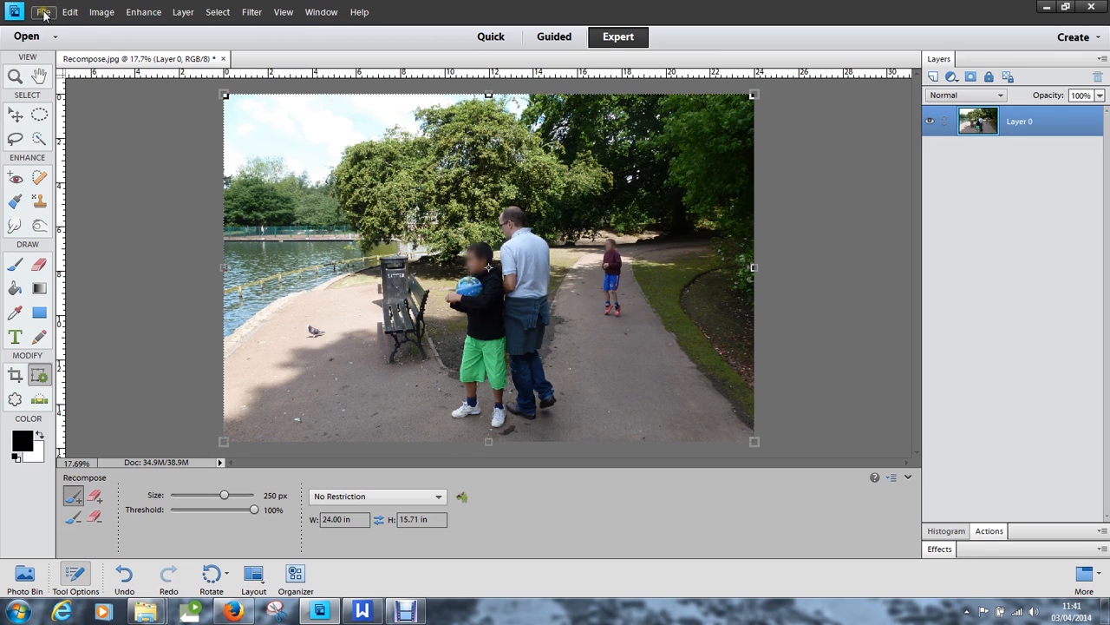
# Open the image Recomposed vertical from the Recompose folder
pyautogui.click(26, 37)
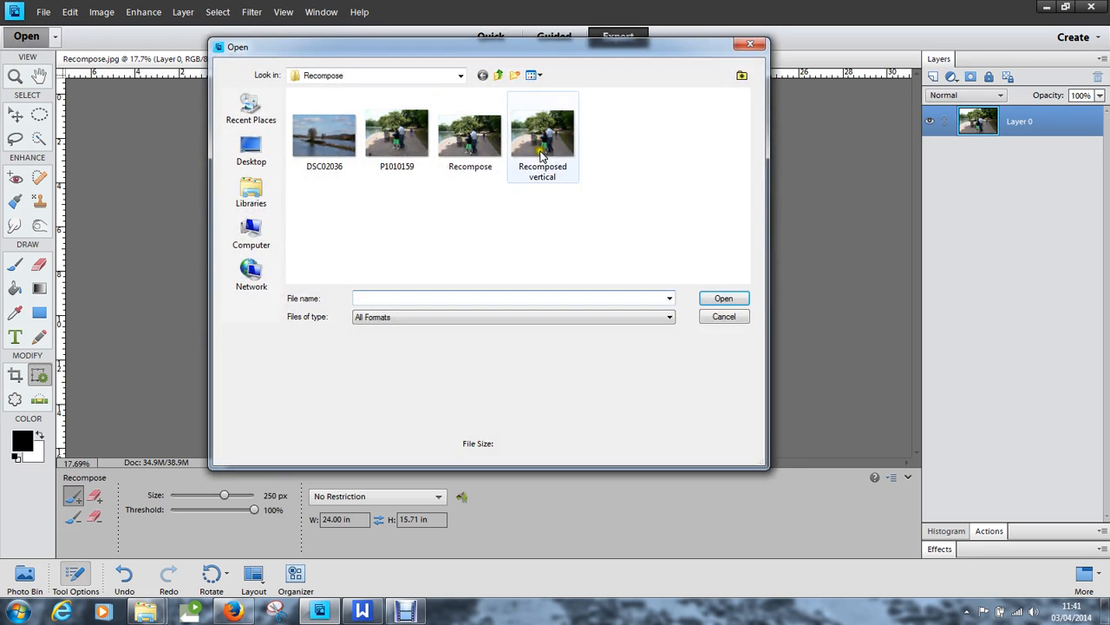
pyautogui.click(540, 141)
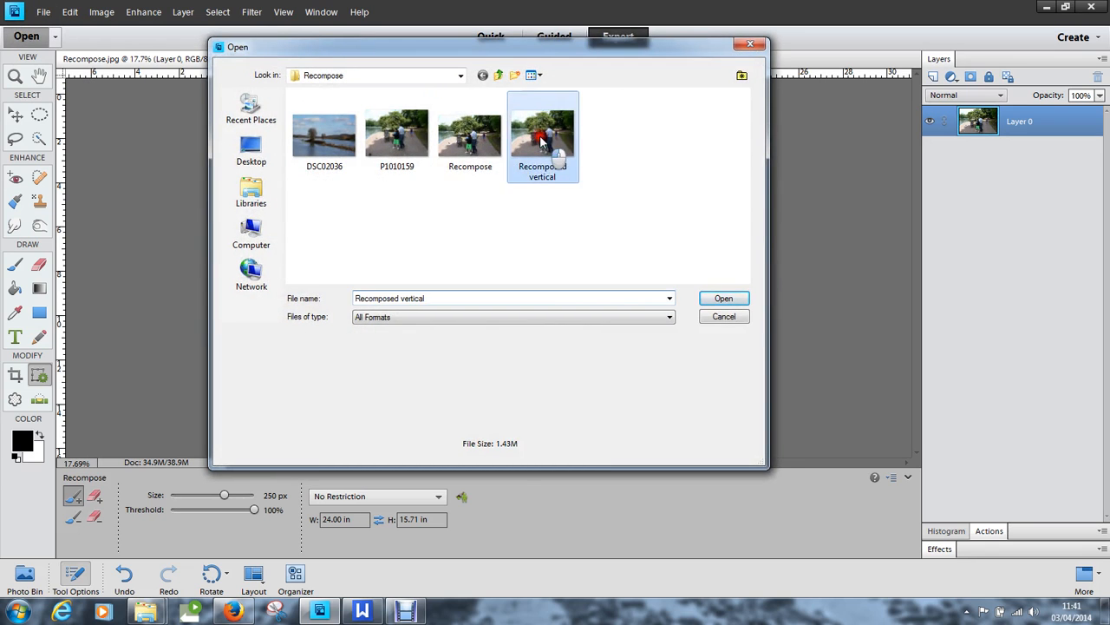
pyautogui.click(723, 299)
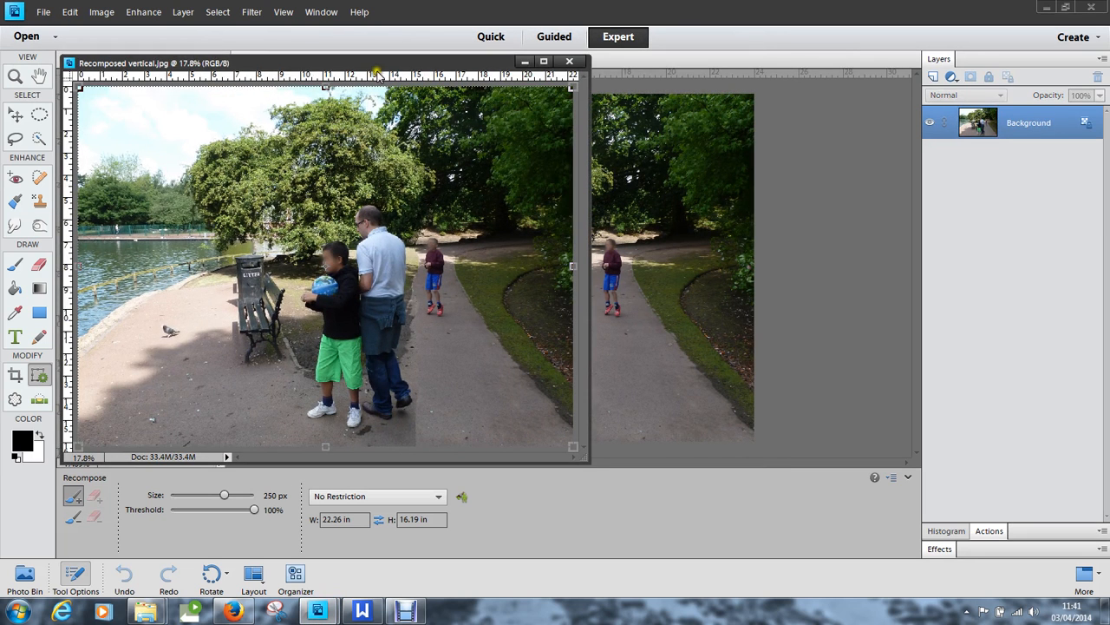
# Place the Recompose.jpg and Recomposed vertical.jpg windows side by side to compare the original with the recomposed version
pyautogui.moveTo(417, 64); pyautogui.dragTo(260, 118)
pyautogui.moveTo(461, 119); pyautogui.dragTo(526, 134)
pyautogui.moveTo(145, 58); pyautogui.dragTo(149, 85)
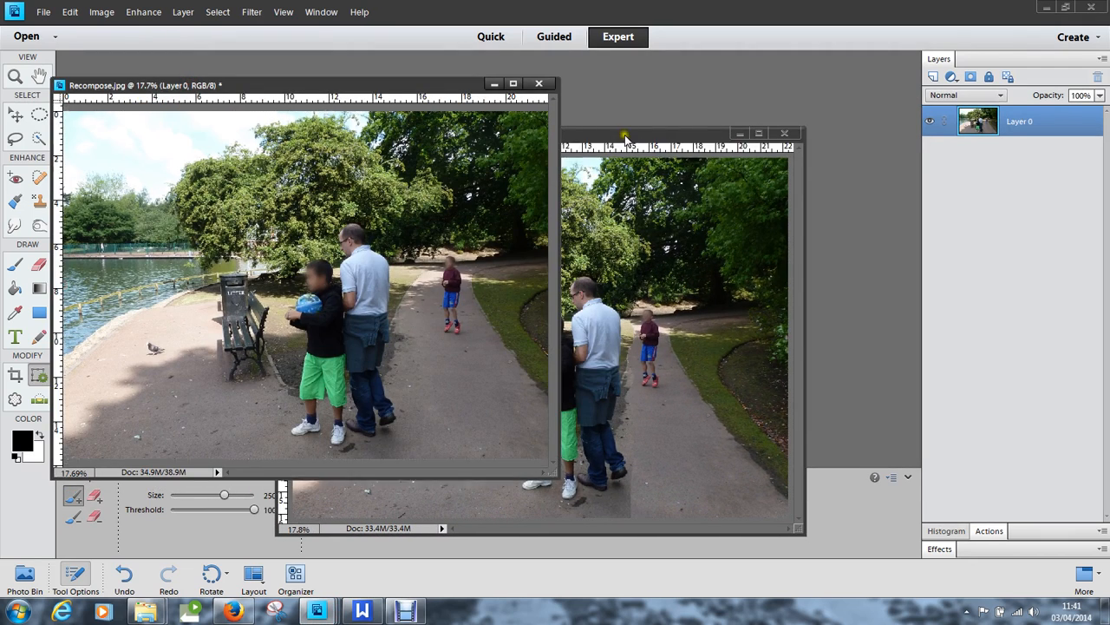
pyautogui.moveTo(624, 134); pyautogui.dragTo(865, 92)
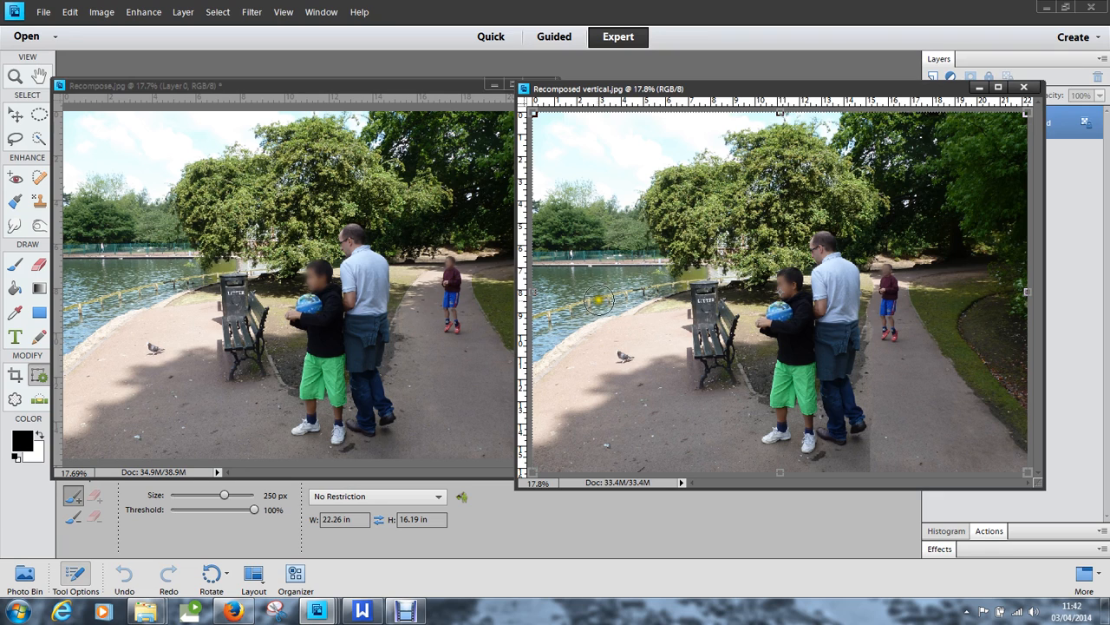
pyautogui.click(599, 293)
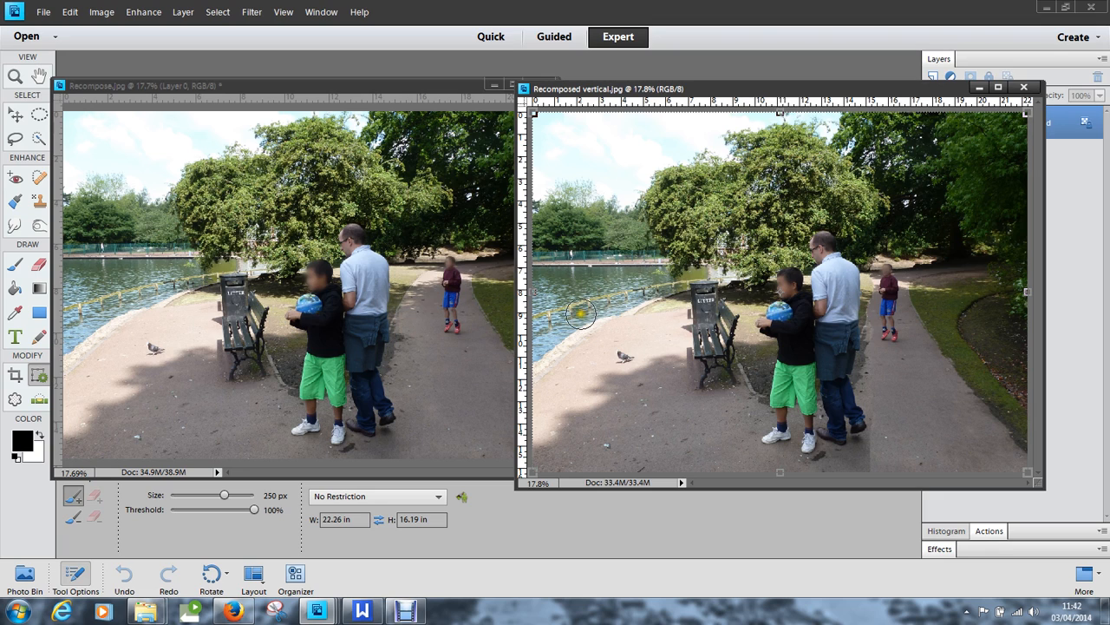
pyautogui.click(616, 297)
# Close both park images, discarding the changes to Recompose.jpg
pyautogui.click(1026, 88)
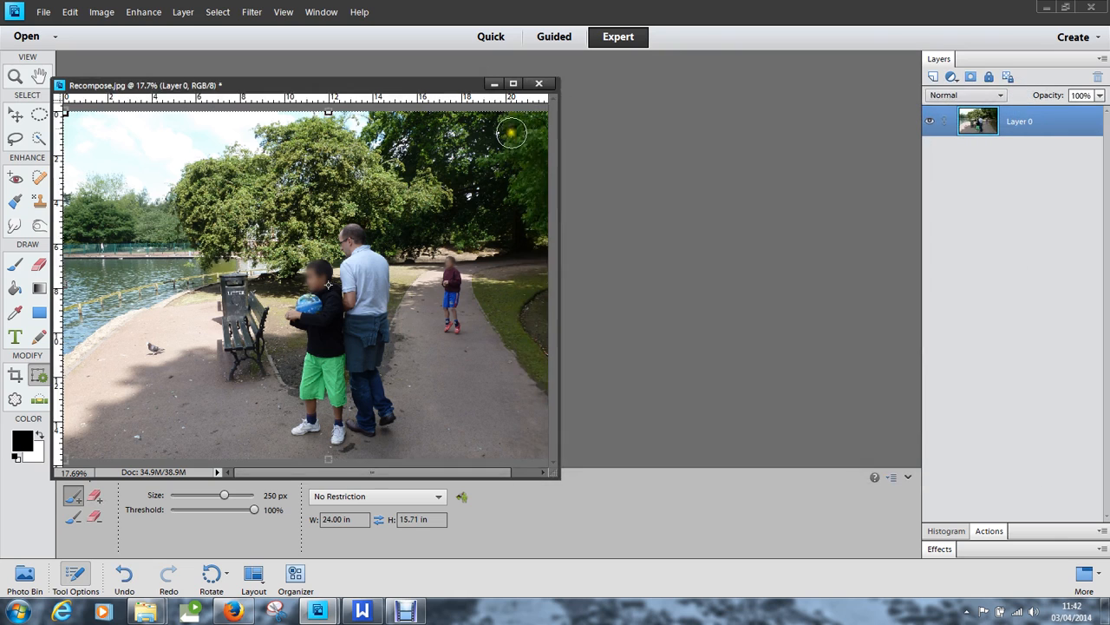
pyautogui.click(542, 85)
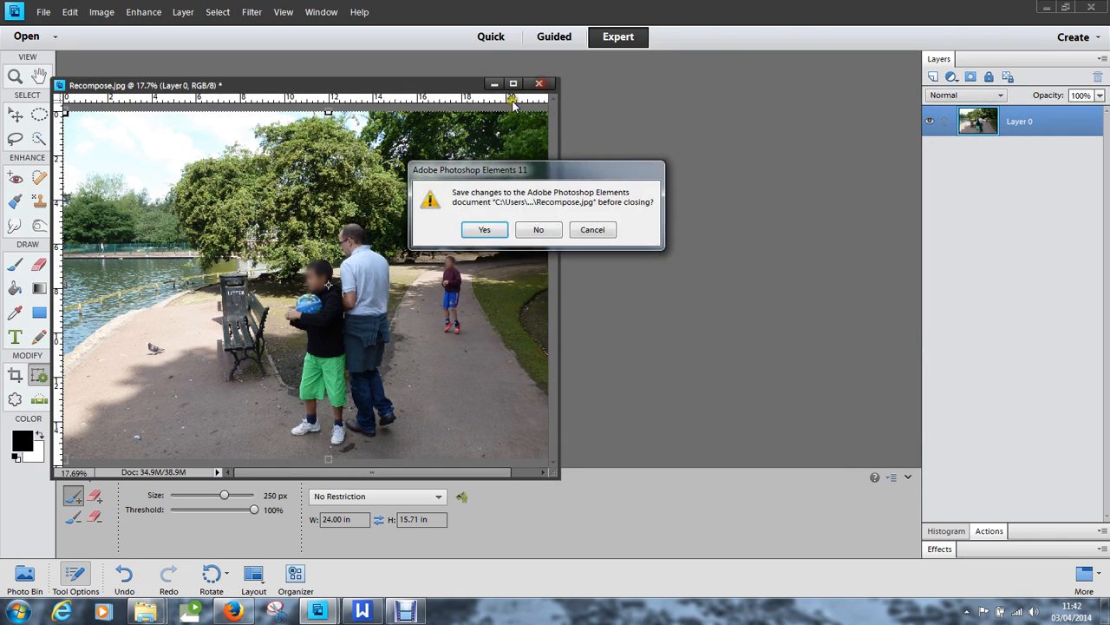
pyautogui.click(535, 228)
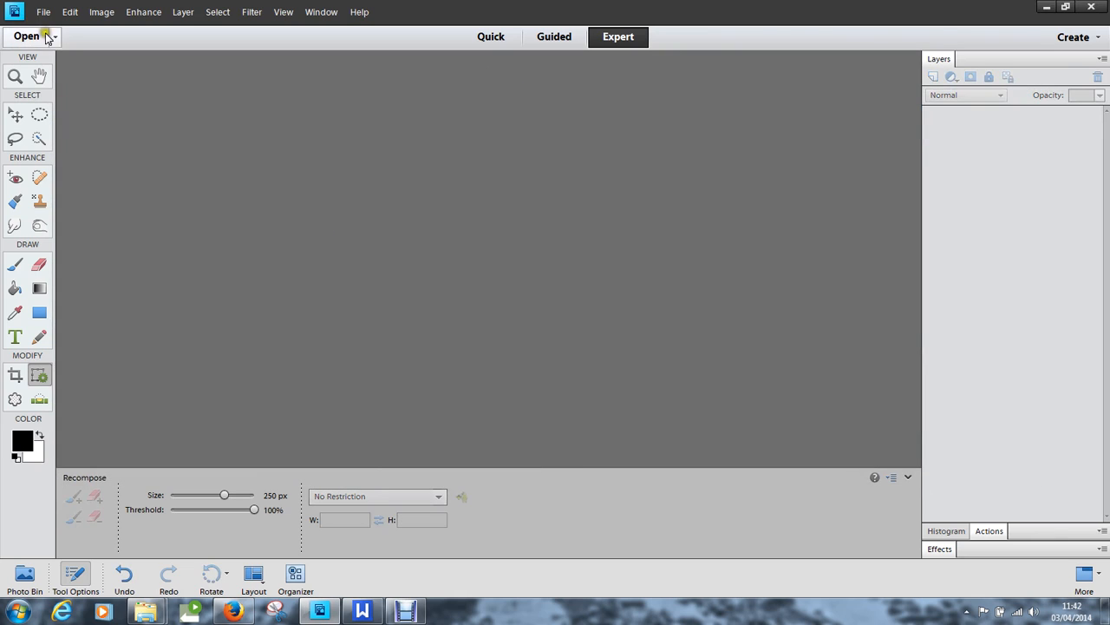
# Open the landscape photo DSC02036 and dock its window in the workspace
pyautogui.click(31, 36)
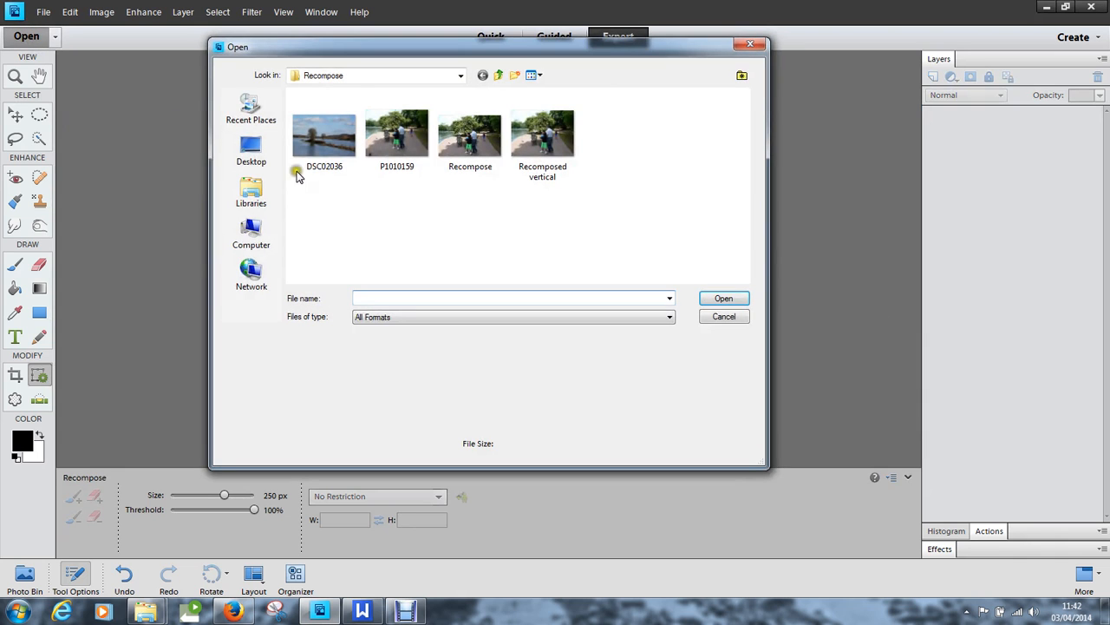
pyautogui.doubleClick(317, 137)
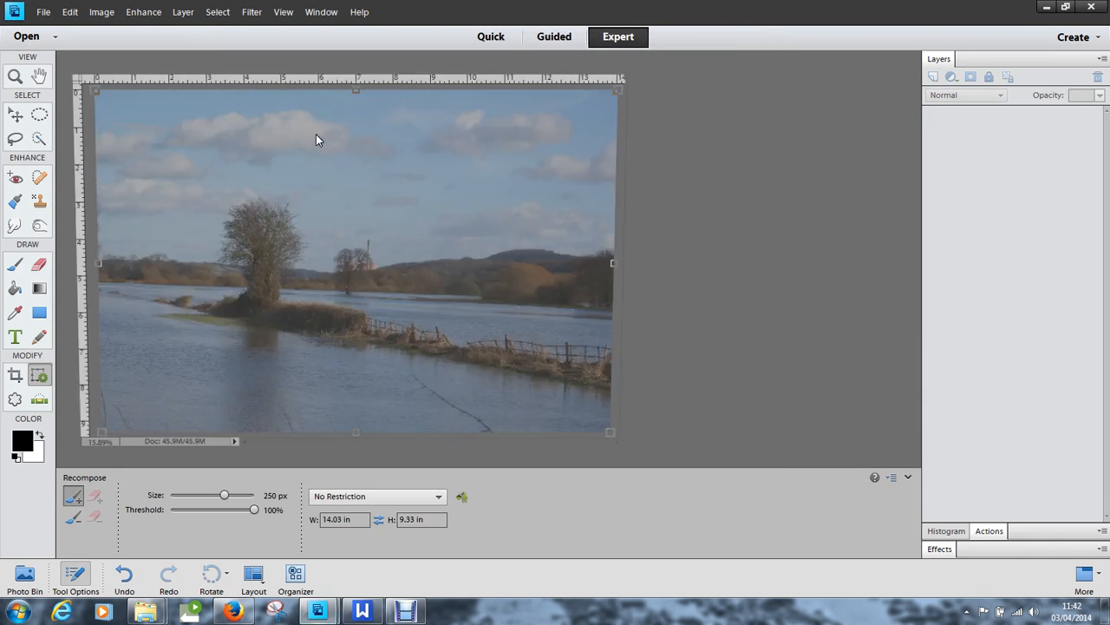
pyautogui.doubleClick(378, 66)
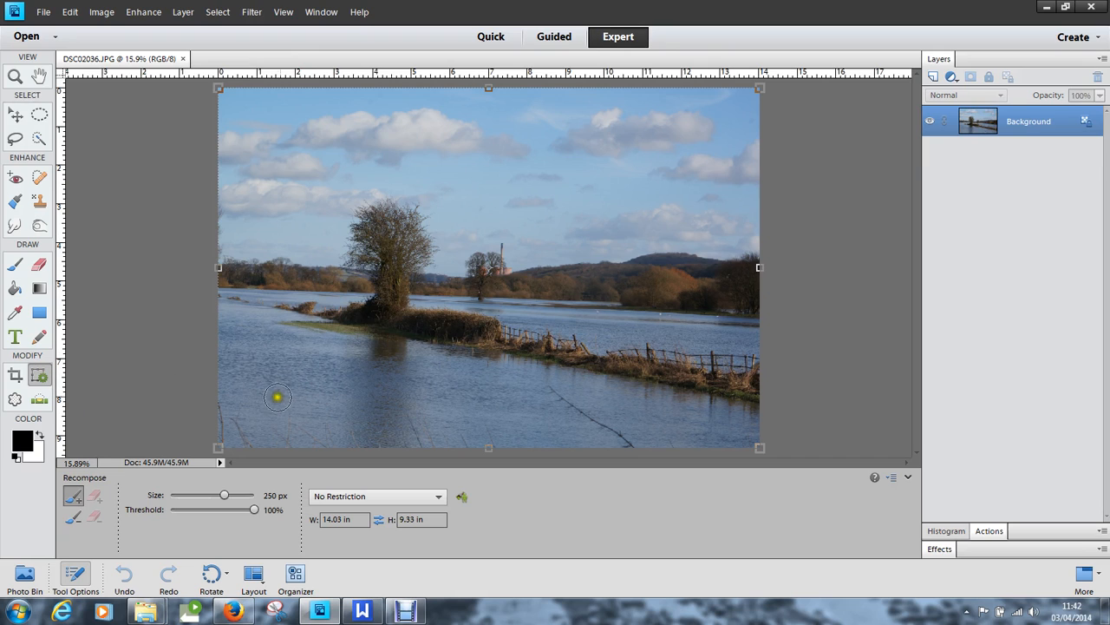
# Mark horizontal strips across the sky and the foreground water for removal, spanning the full width of the landscape
pyautogui.click(73, 517)
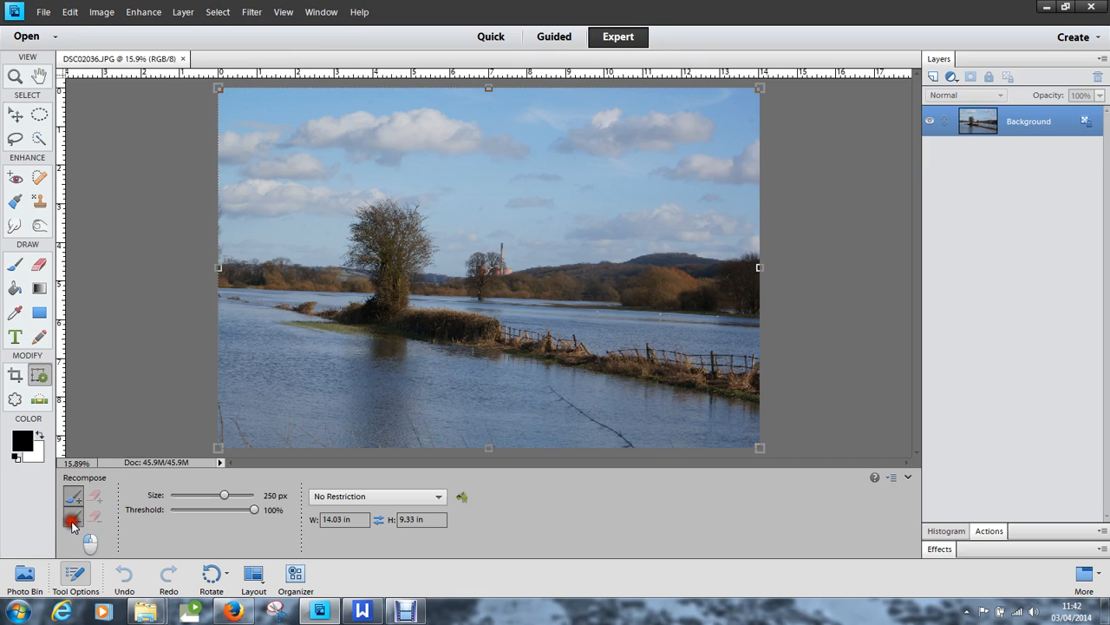
pyautogui.moveTo(229, 372); pyautogui.dragTo(763, 392)
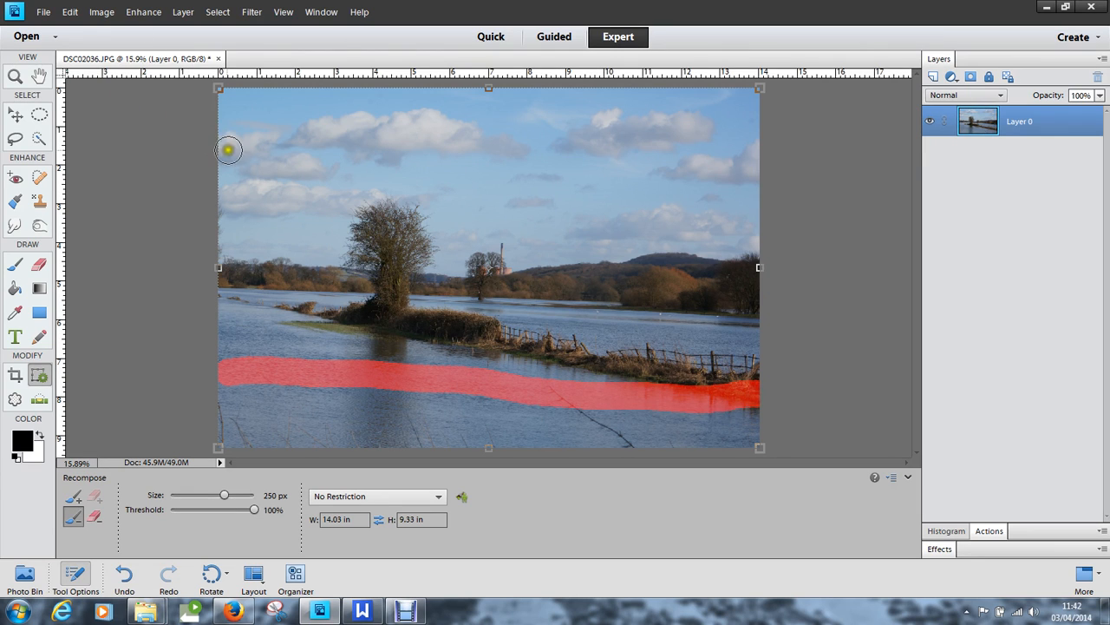
pyautogui.moveTo(225, 151)
pyautogui.mouseDown()
pyautogui.moveTo(447, 176)
pyautogui.moveTo(759, 176)
pyautogui.moveTo(746, 165)
pyautogui.moveTo(537, 171)
pyautogui.moveTo(340, 158)
pyautogui.moveTo(231, 164)
pyautogui.mouseUp()
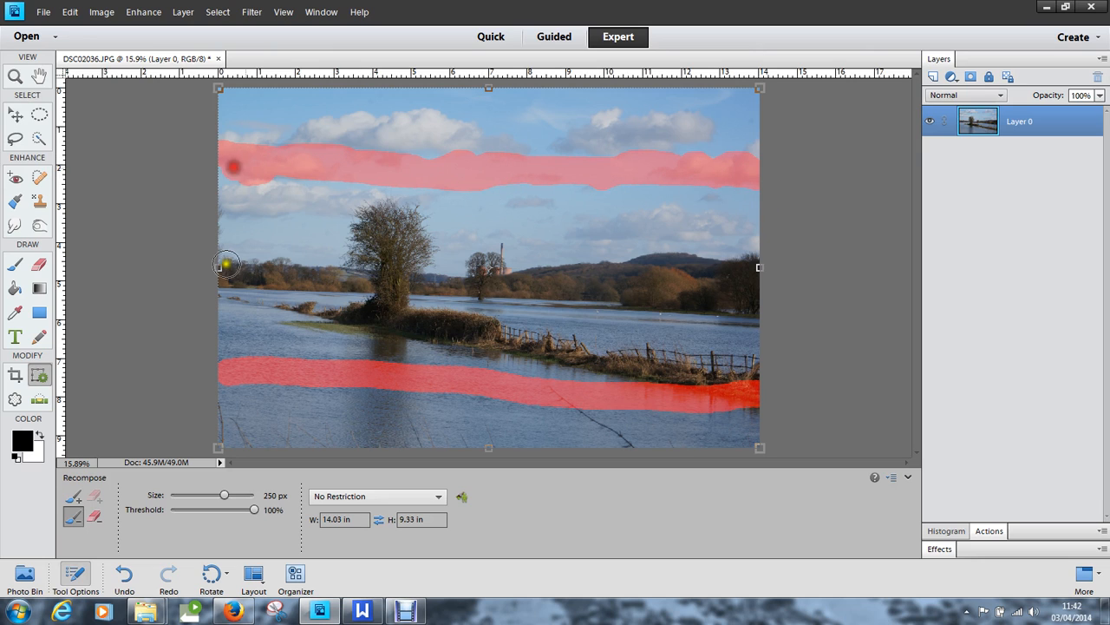
pyautogui.moveTo(223, 371)
pyautogui.mouseDown()
pyautogui.moveTo(274, 361)
pyautogui.moveTo(378, 385)
pyautogui.moveTo(694, 388)
pyautogui.moveTo(771, 398)
pyautogui.mouseUp()
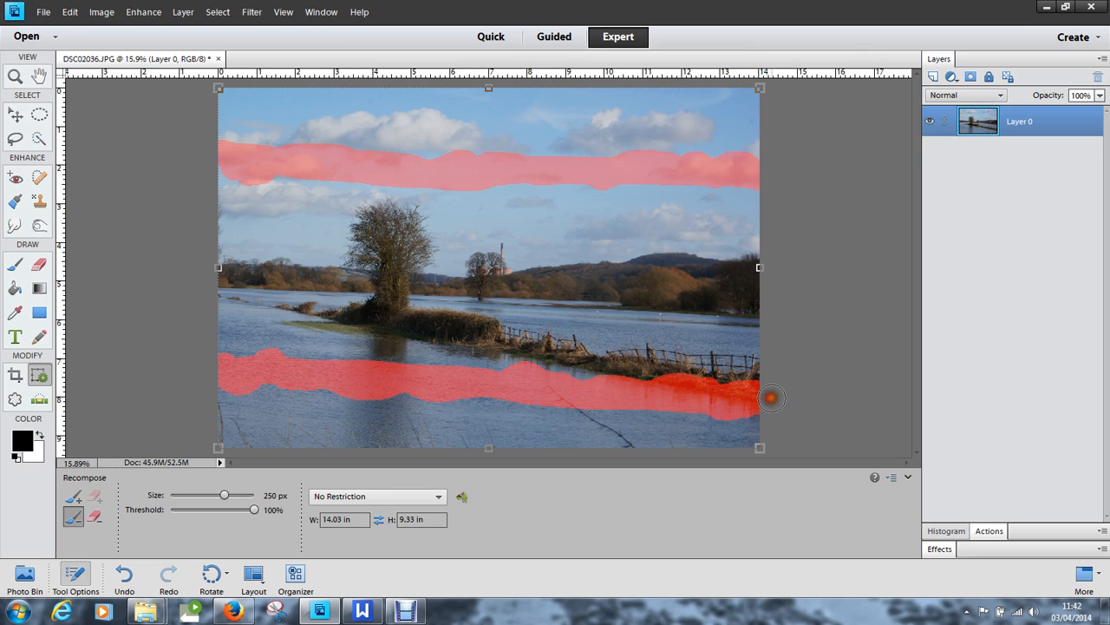
pyautogui.click(488, 449)
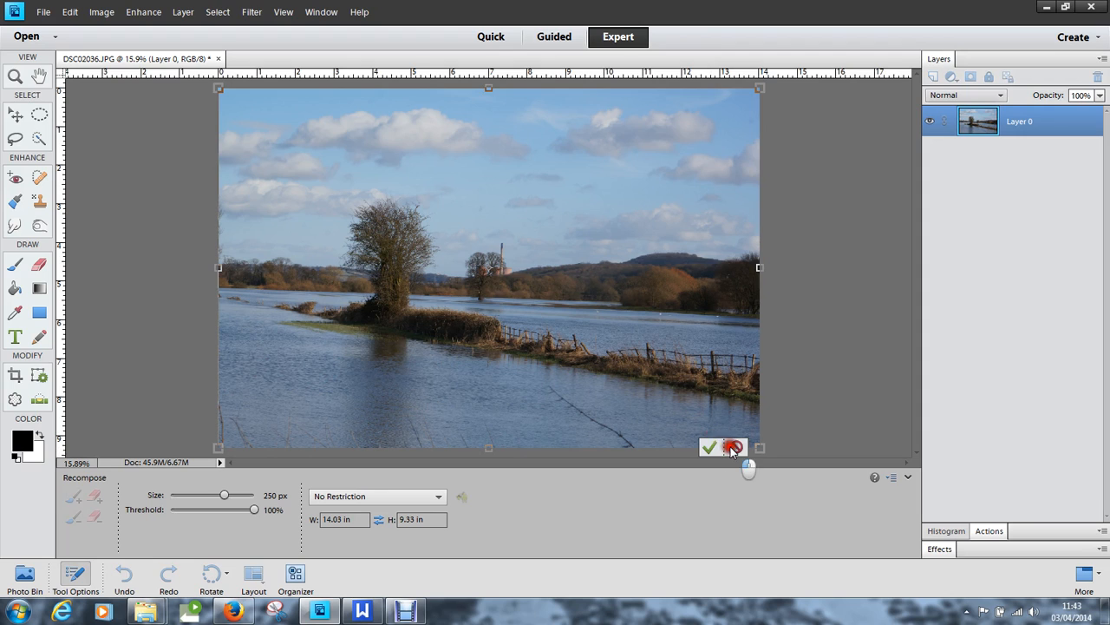
pyautogui.click(733, 448)
# Mark the tree, the fenced bank on the right, and spots in the upper sky and lower water for protection
pyautogui.click(74, 496)
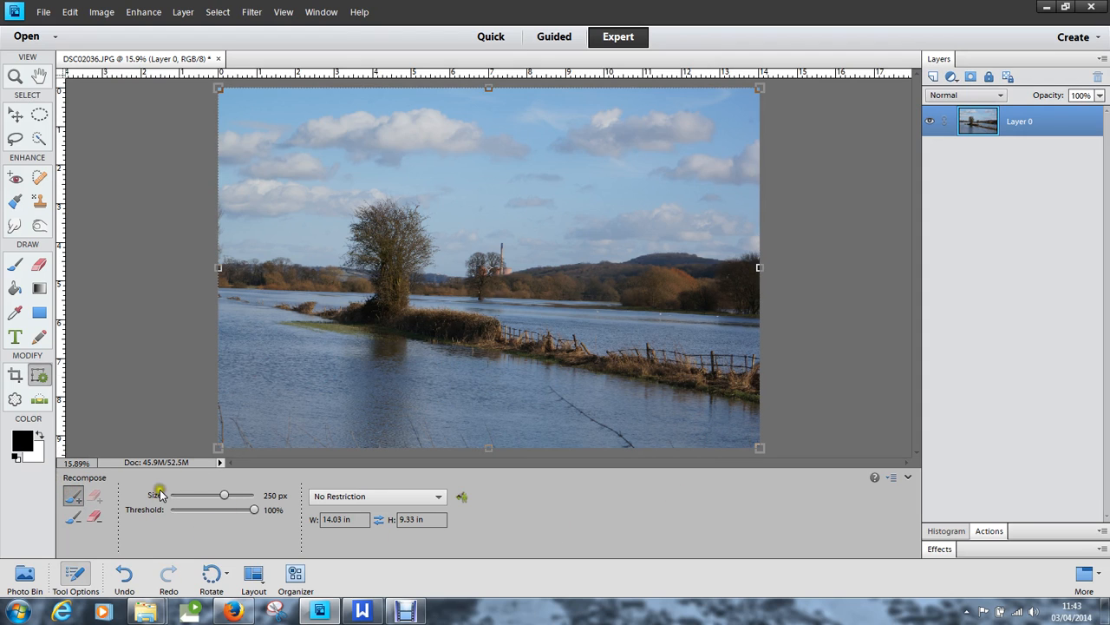
pyautogui.click(74, 516)
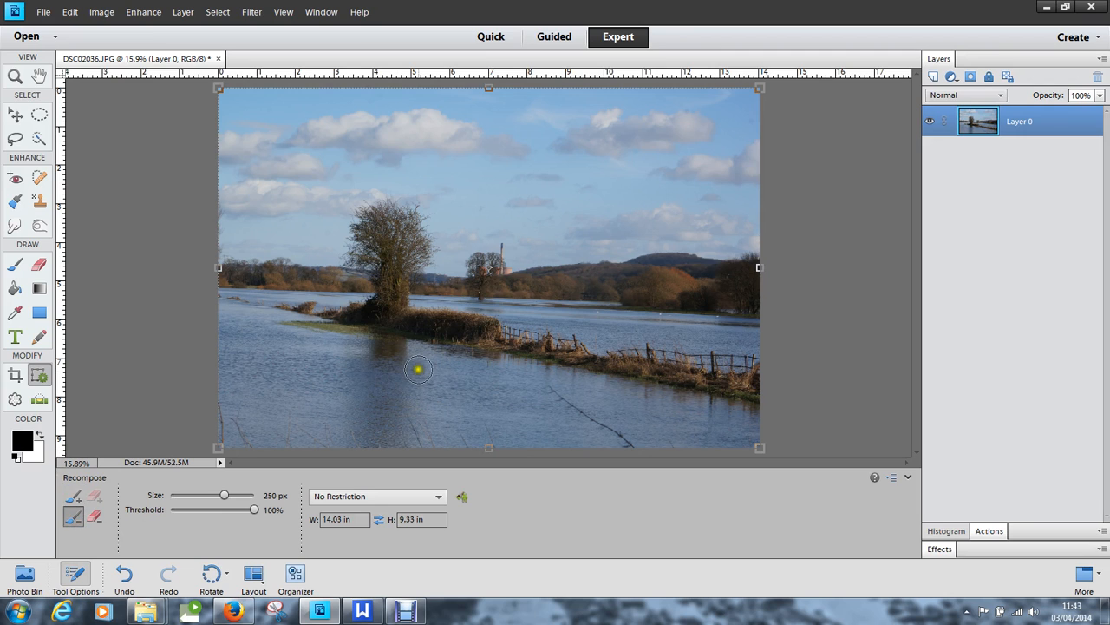
pyautogui.click(74, 496)
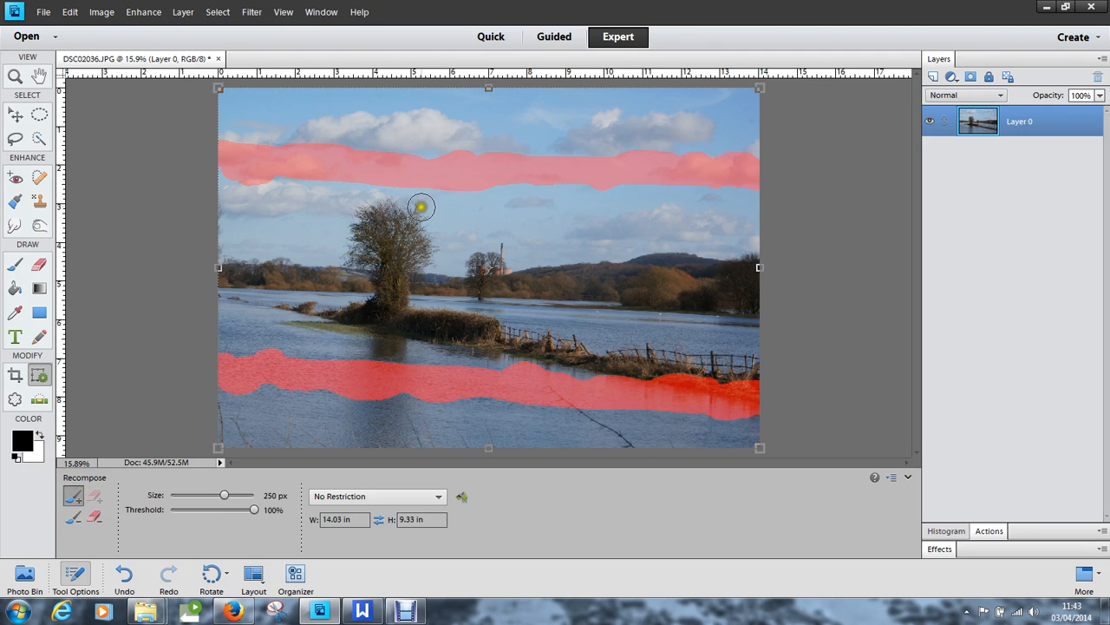
pyautogui.moveTo(417, 201)
pyautogui.mouseDown()
pyautogui.moveTo(400, 237)
pyautogui.moveTo(400, 348)
pyautogui.mouseUp()
pyautogui.moveTo(624, 198); pyautogui.dragTo(610, 360)
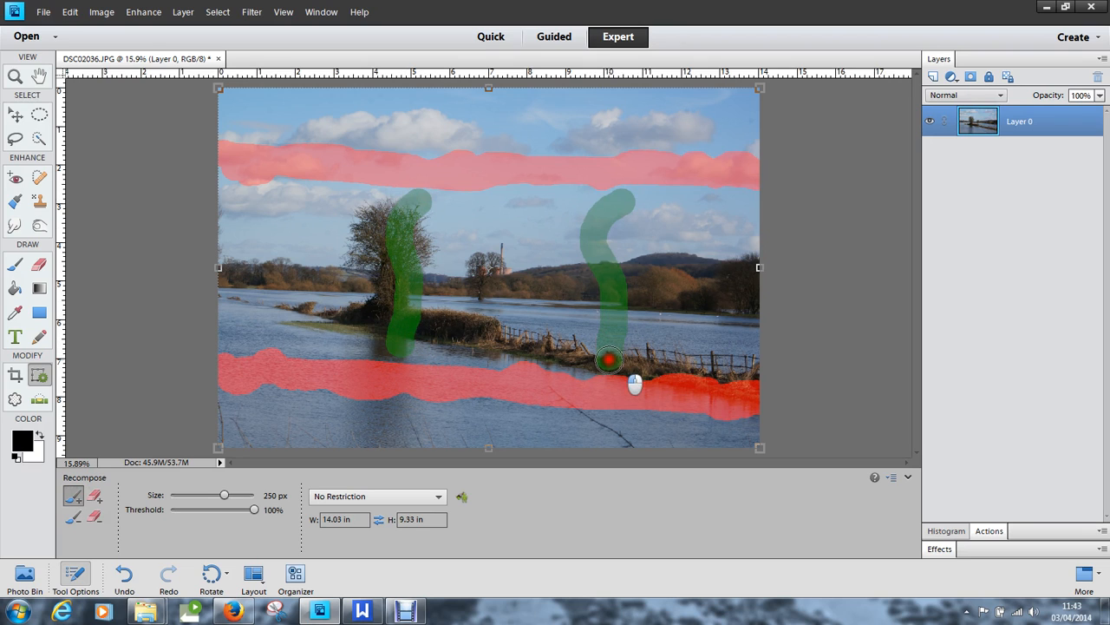
pyautogui.moveTo(520, 103); pyautogui.dragTo(525, 144)
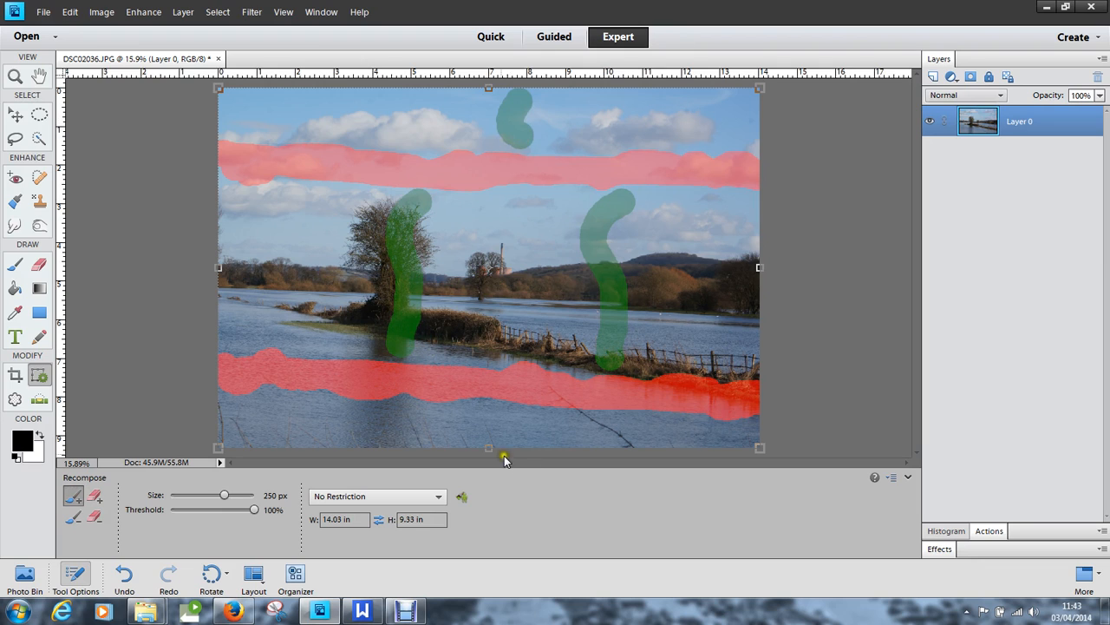
pyautogui.click(472, 413)
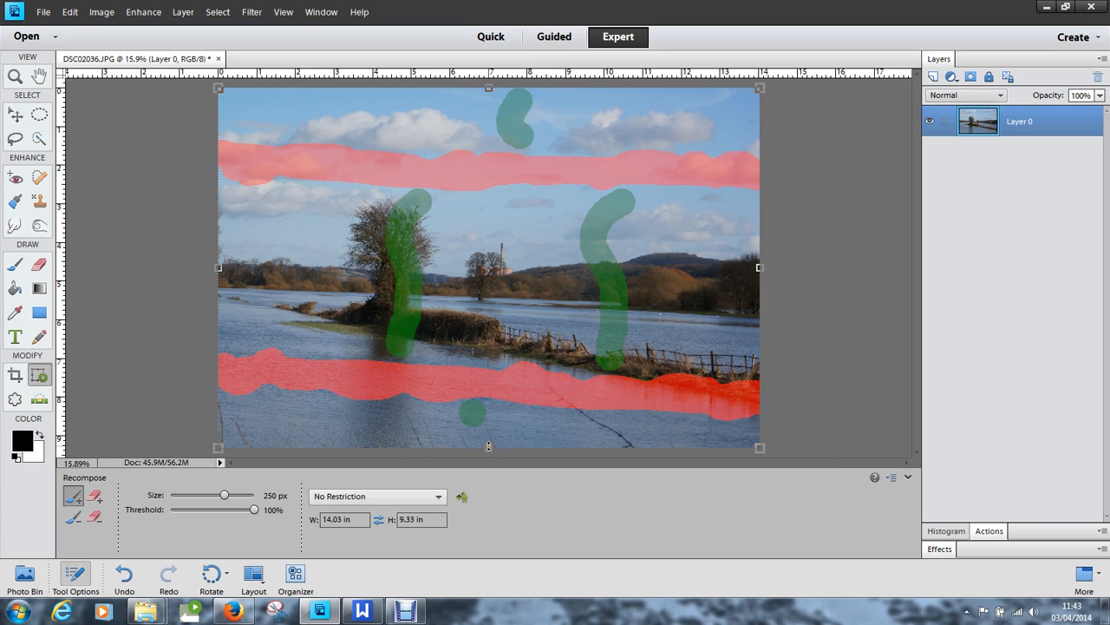
# Recompose the landscape to a height of 7.60 in from its bottom edge, and inspect the result up close
pyautogui.moveTo(489, 446); pyautogui.dragTo(496, 380)
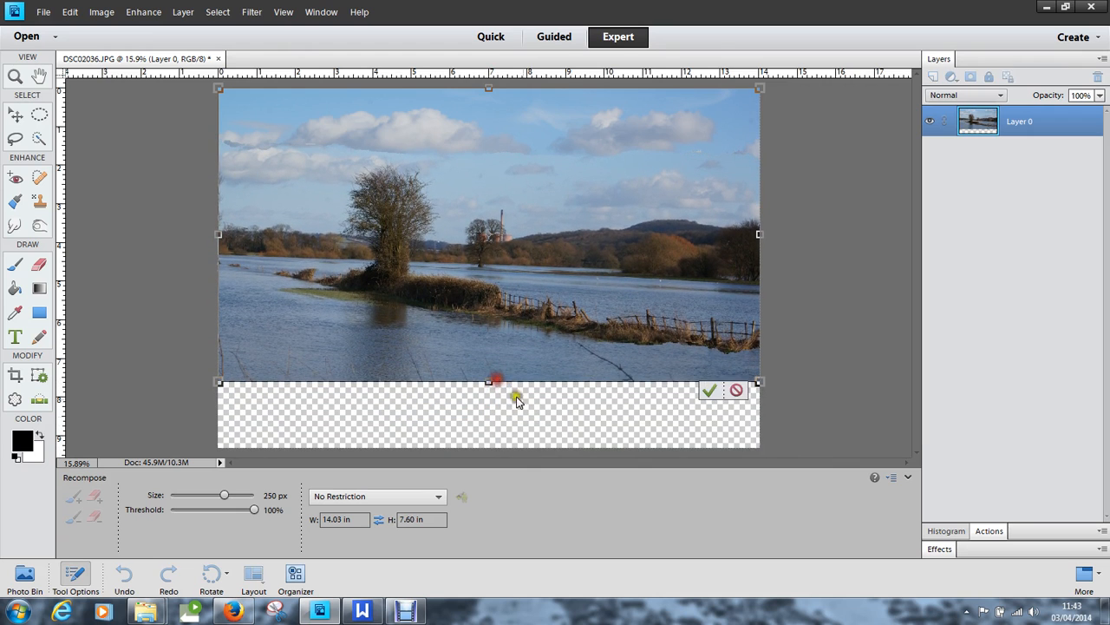
pyautogui.click(709, 391)
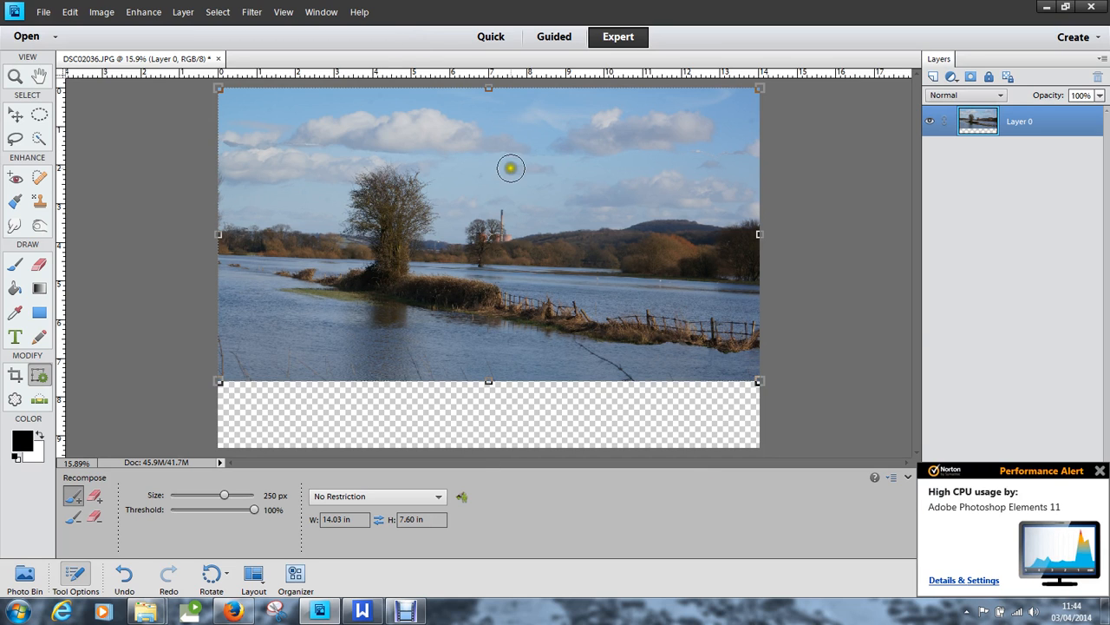
pyautogui.scroll(2, 640, 355)
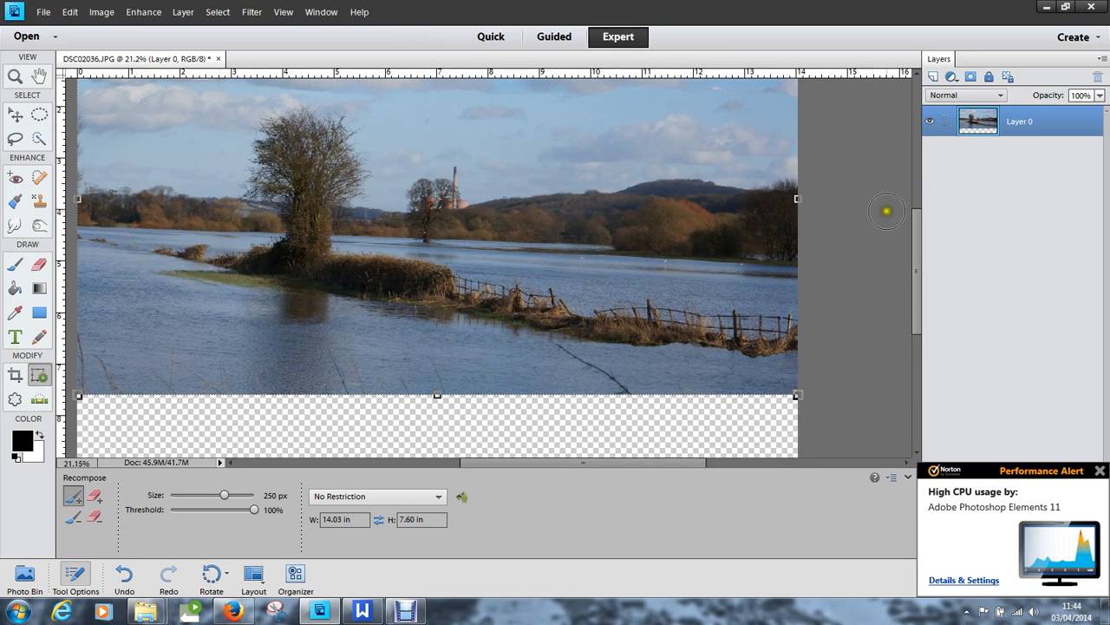
pyautogui.moveTo(917, 235)
pyautogui.mouseDown()
pyautogui.moveTo(917, 194)
pyautogui.moveTo(917, 240)
pyautogui.mouseUp()
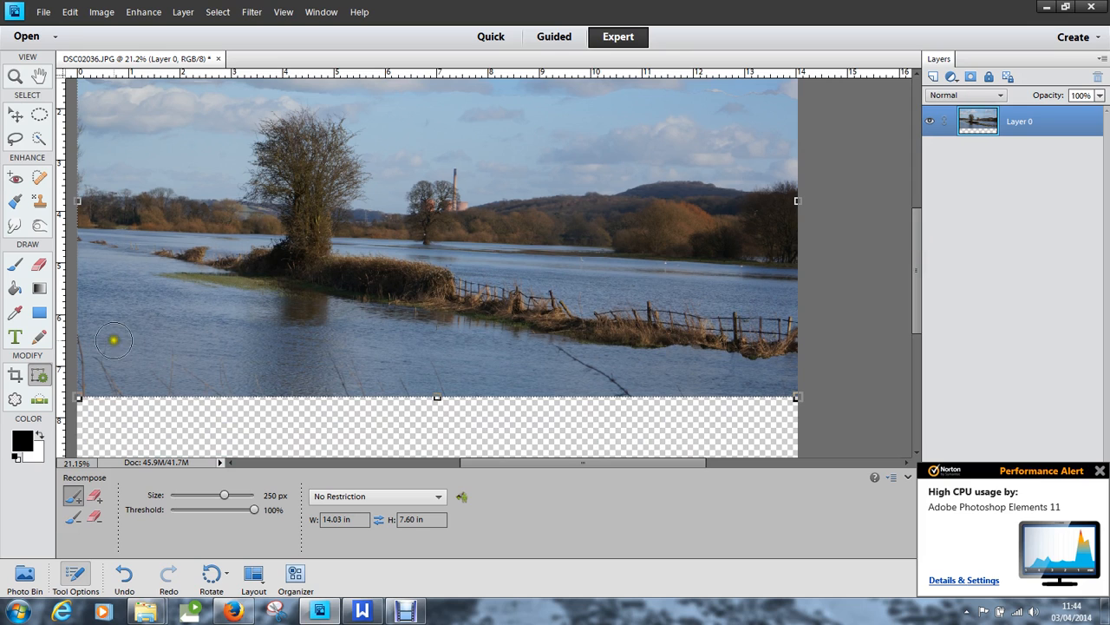